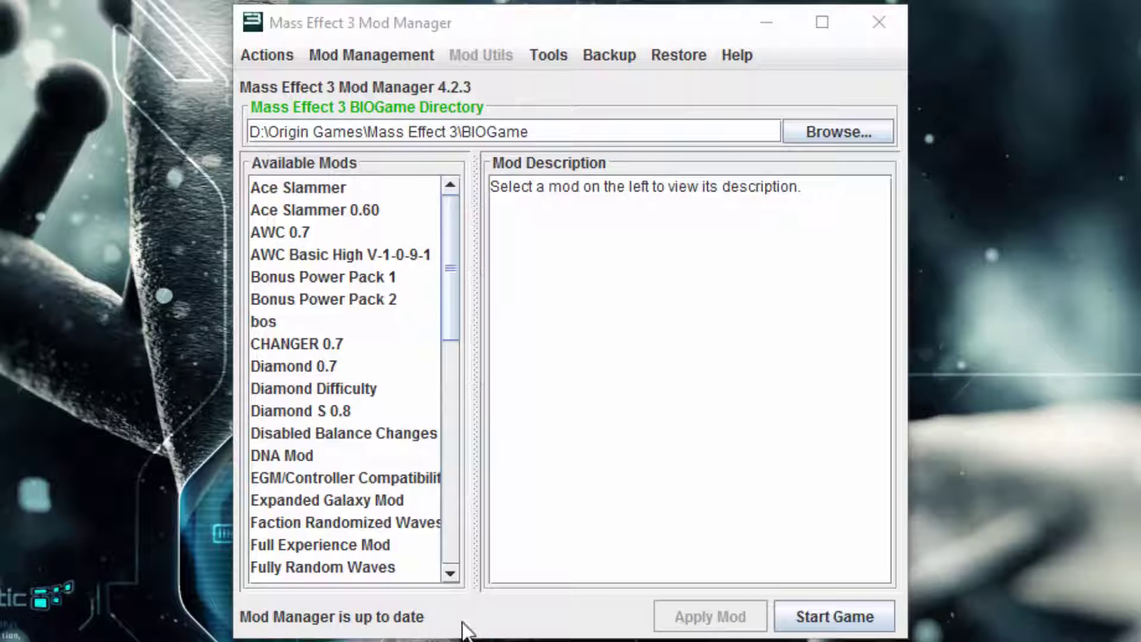
- Review the installed custom DLCs and compare their mount priorities in the Custom DLC Manager, closing it when done
click(676, 56)
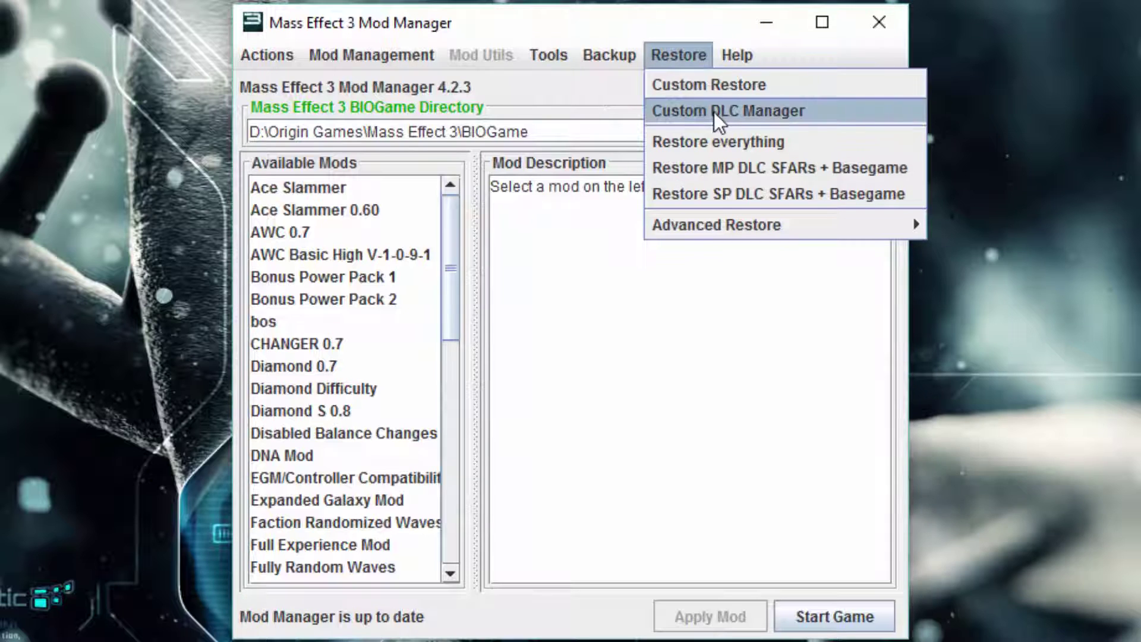
click(713, 113)
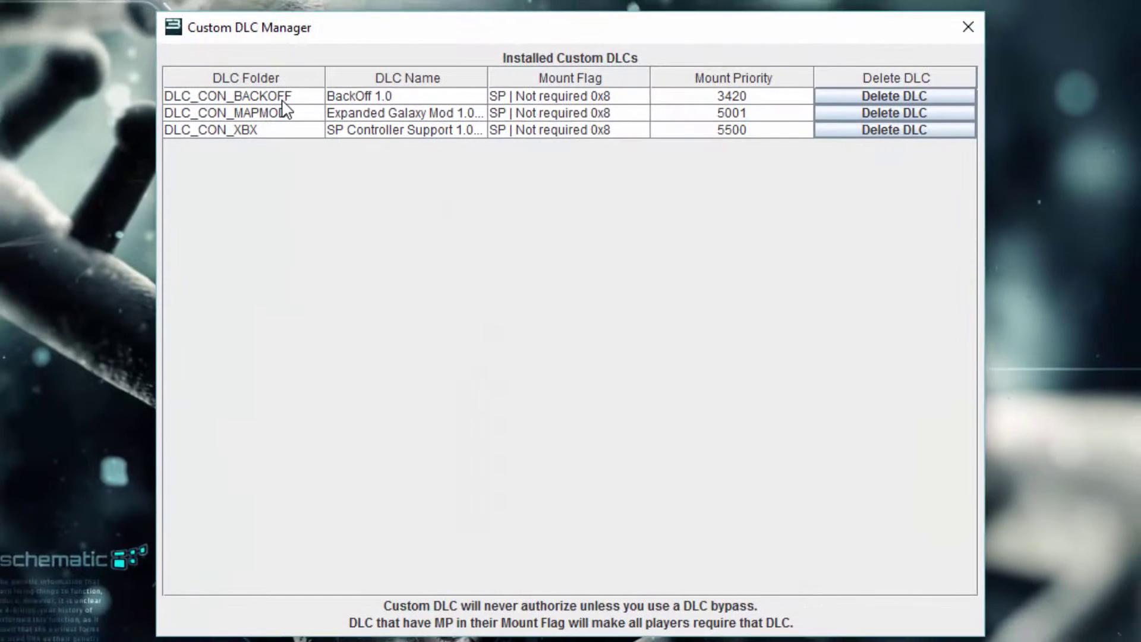
click(285, 117)
click(279, 129)
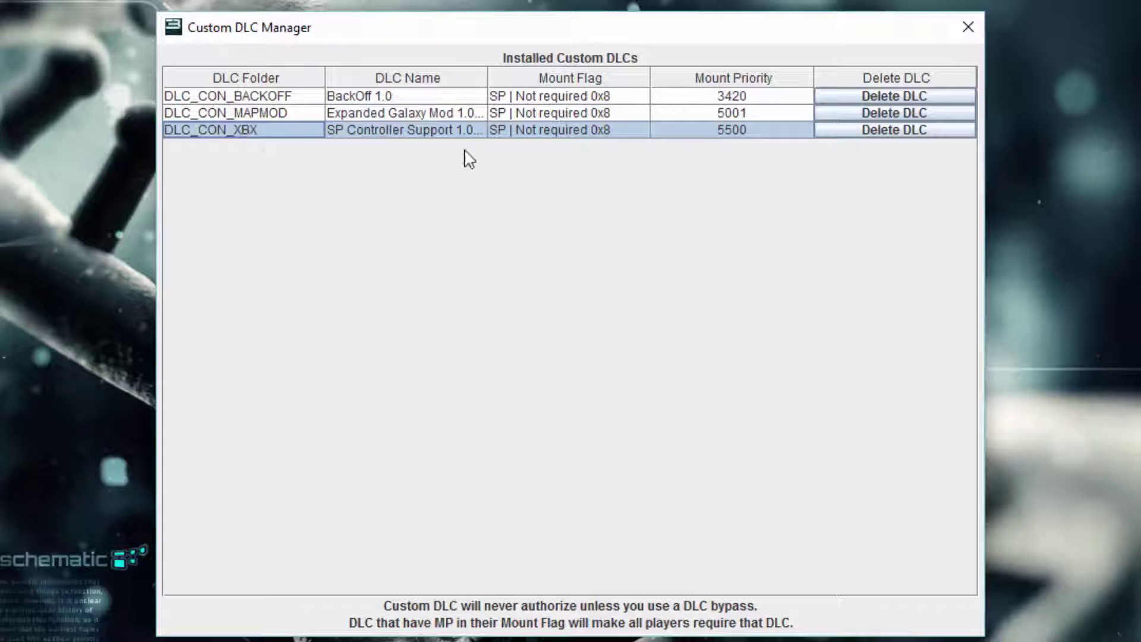
click(751, 128)
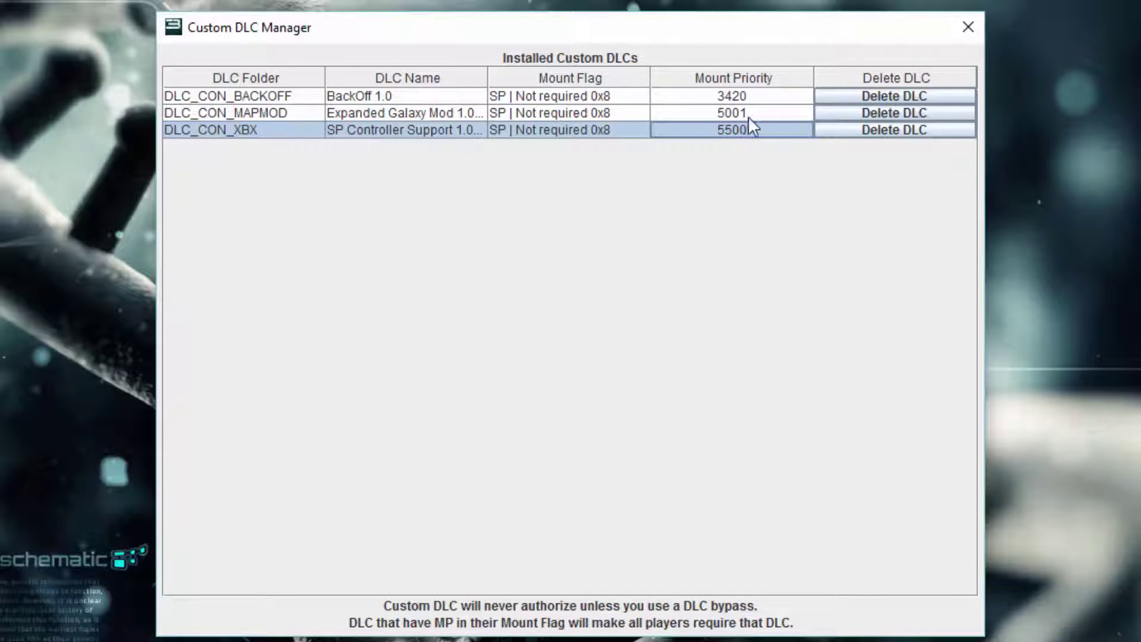
key(Up)
key(Up)
key(Down)
key(Down)
click(969, 28)
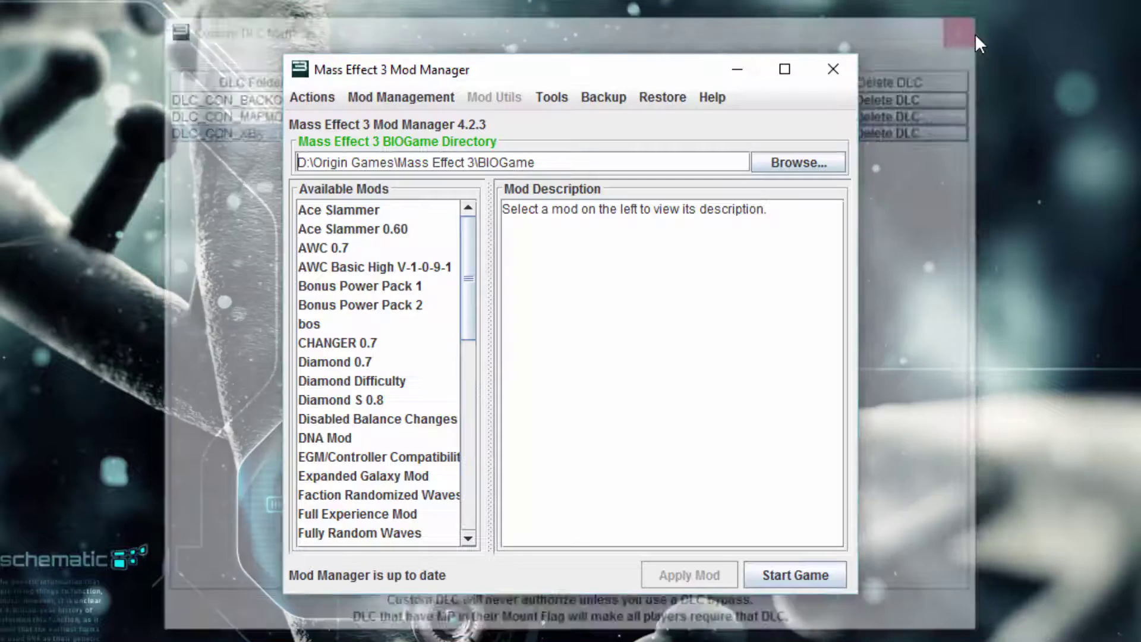
- Run the Custom DLC Conflict Detector and examine which DLC supersedes which for each conflicting file, widening the conflict window for readability
click(456, 98)
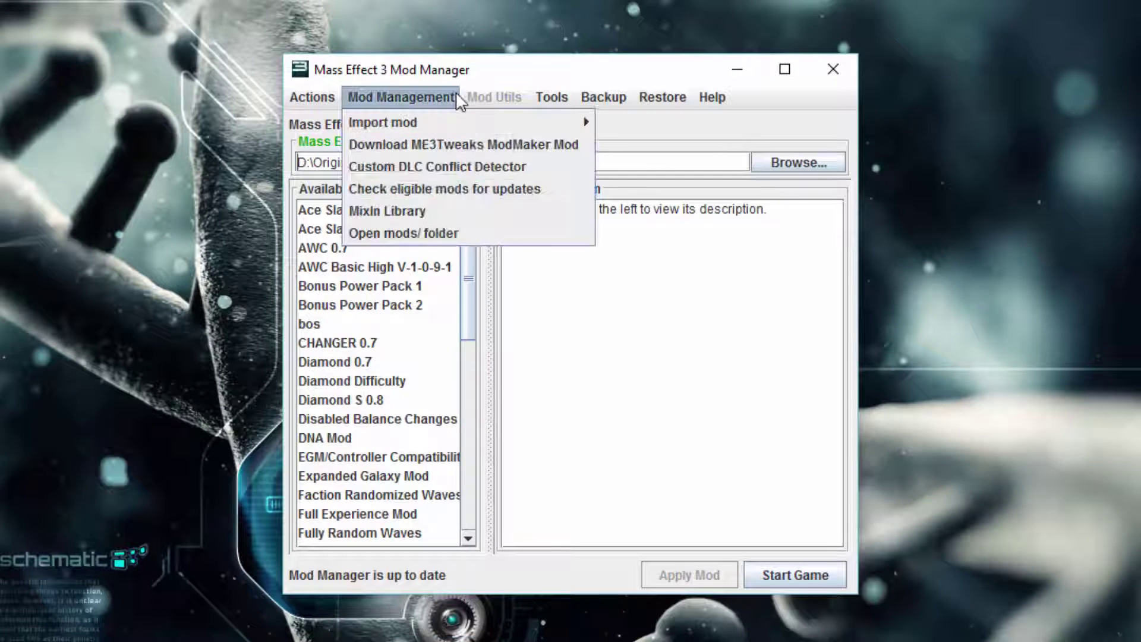
click(455, 172)
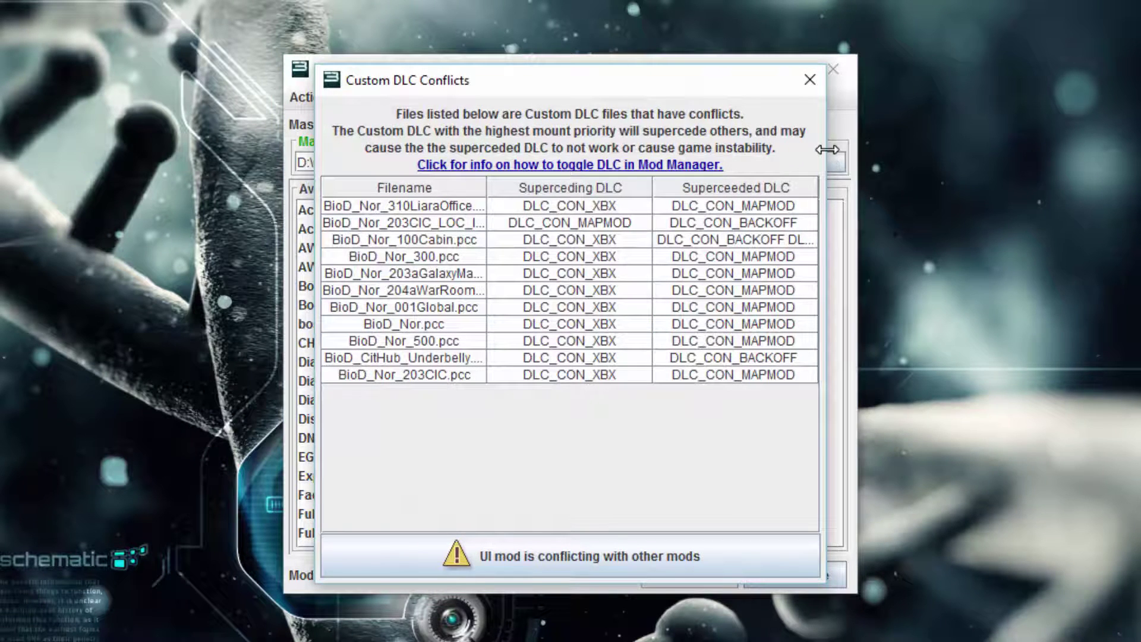
drag(826, 148, 1140, 147)
drag(947, 89, 776, 96)
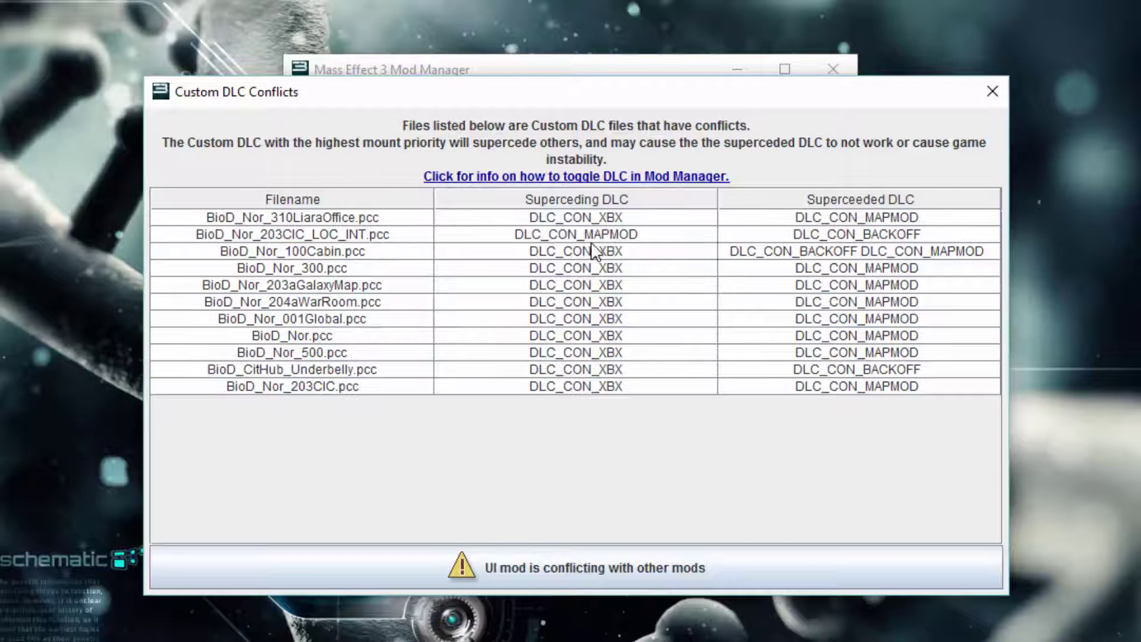
click(608, 217)
click(858, 221)
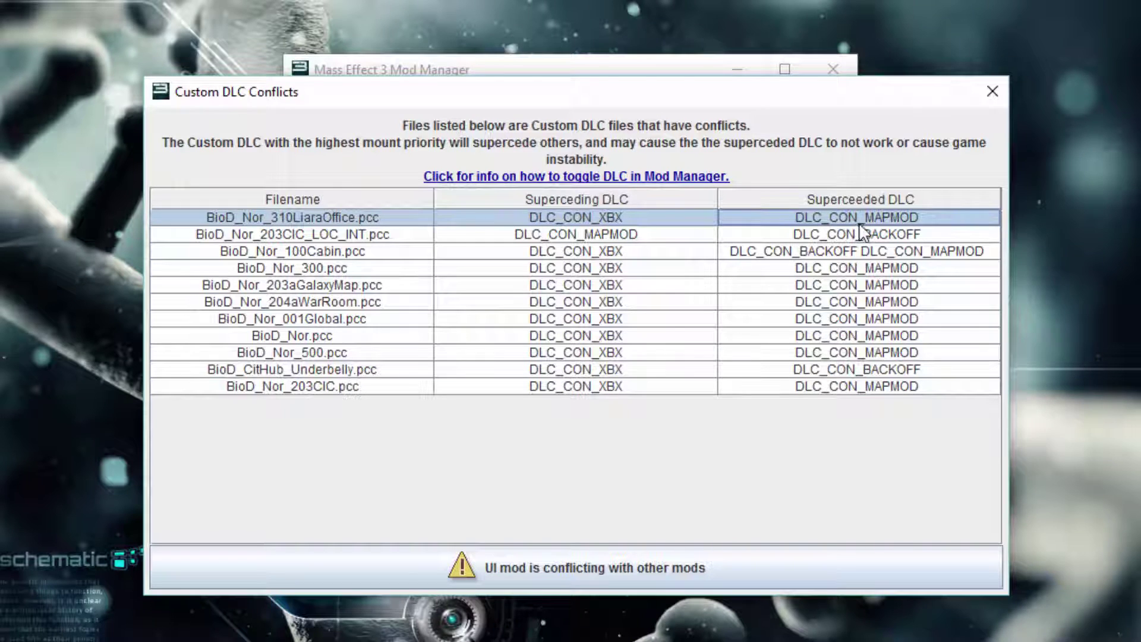
click(621, 216)
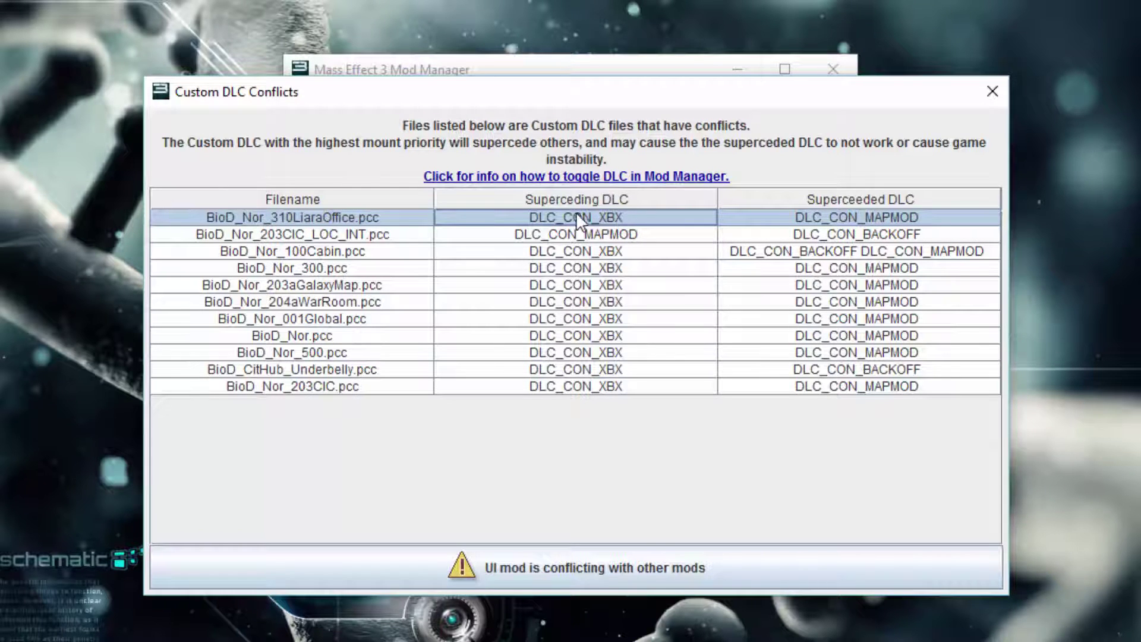
click(230, 222)
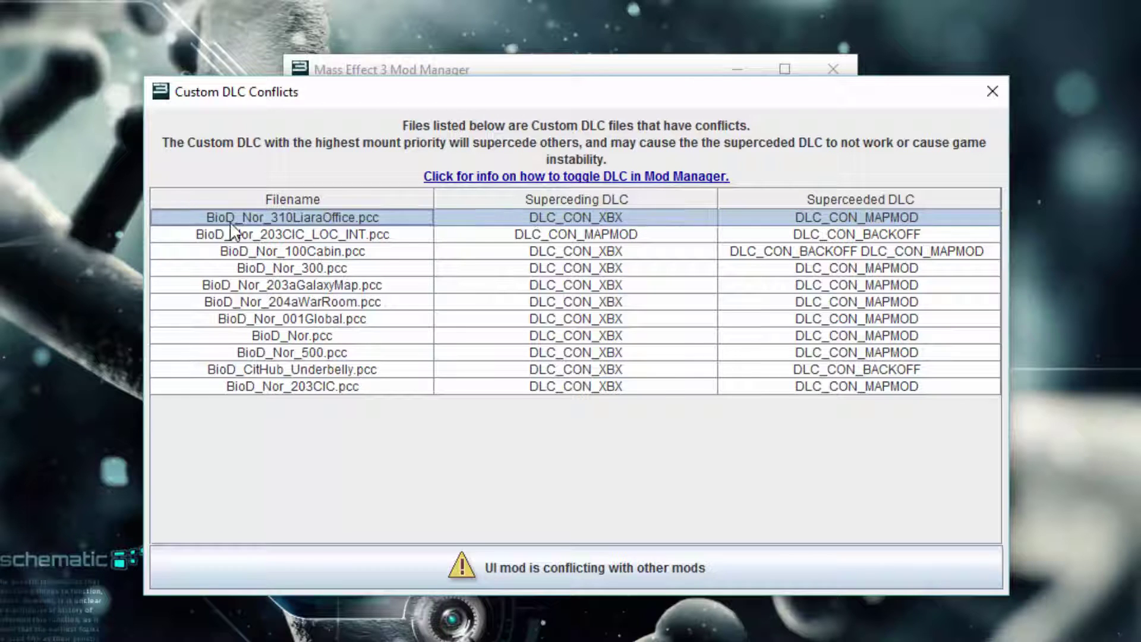
click(828, 221)
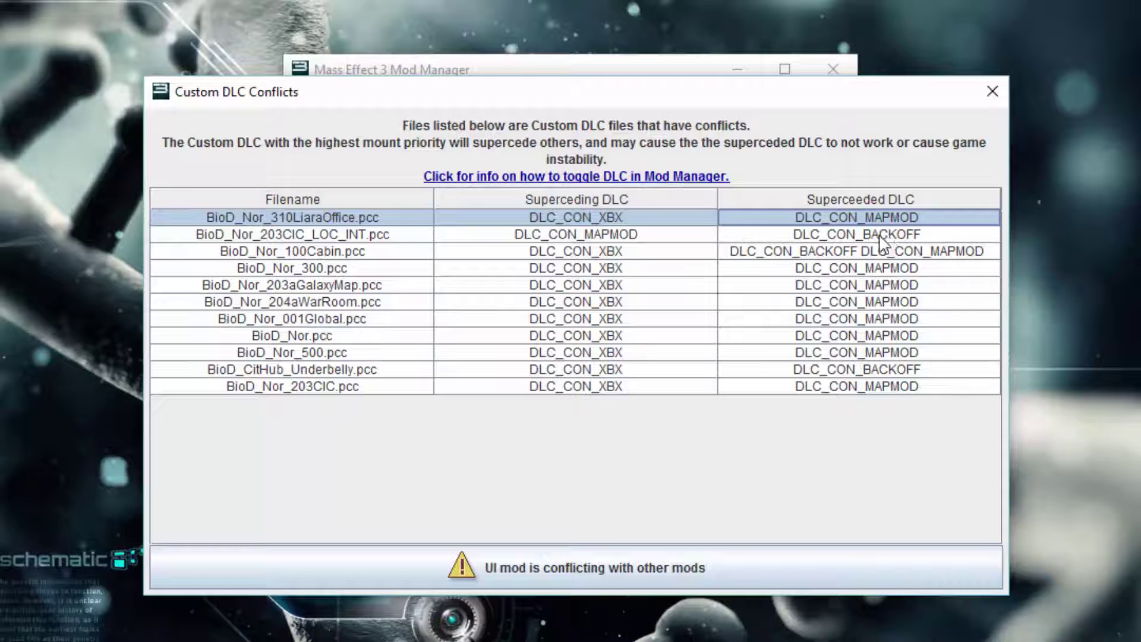
click(823, 255)
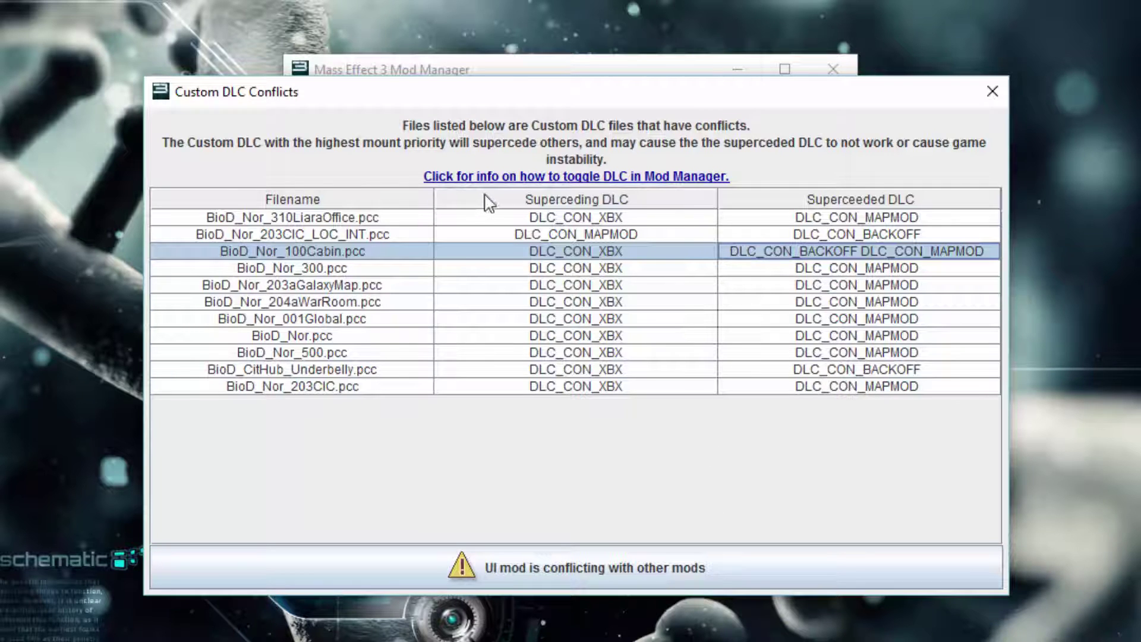
click(602, 291)
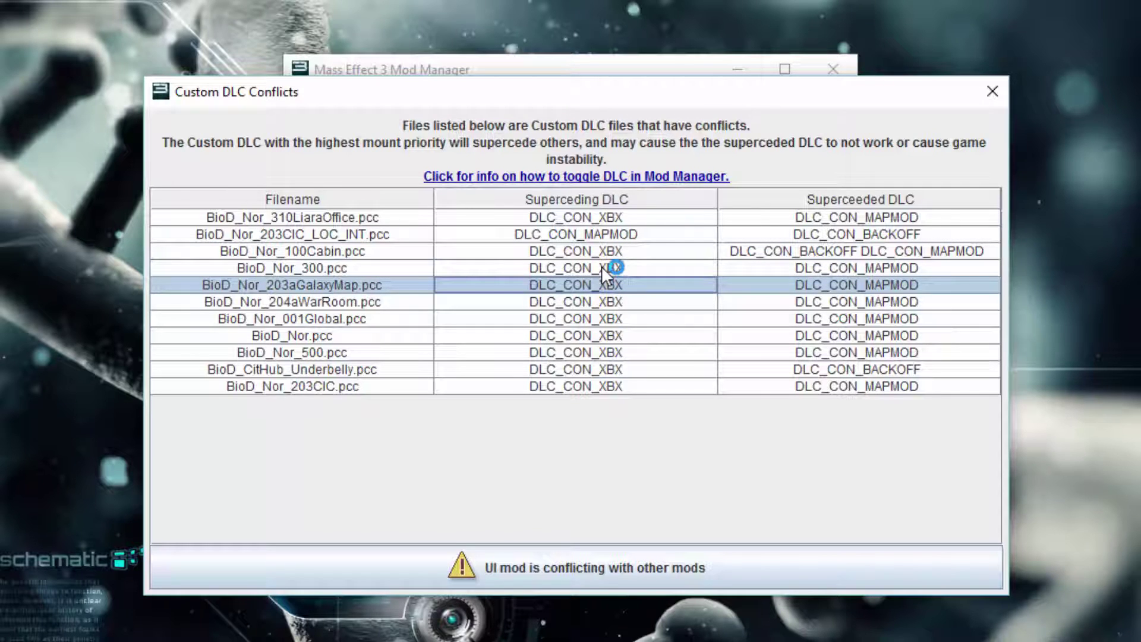
- Generate a GUI conflict compatibility mod named "BOMMSP GUI Compat" from the detected UI mod conflicts
click(533, 566)
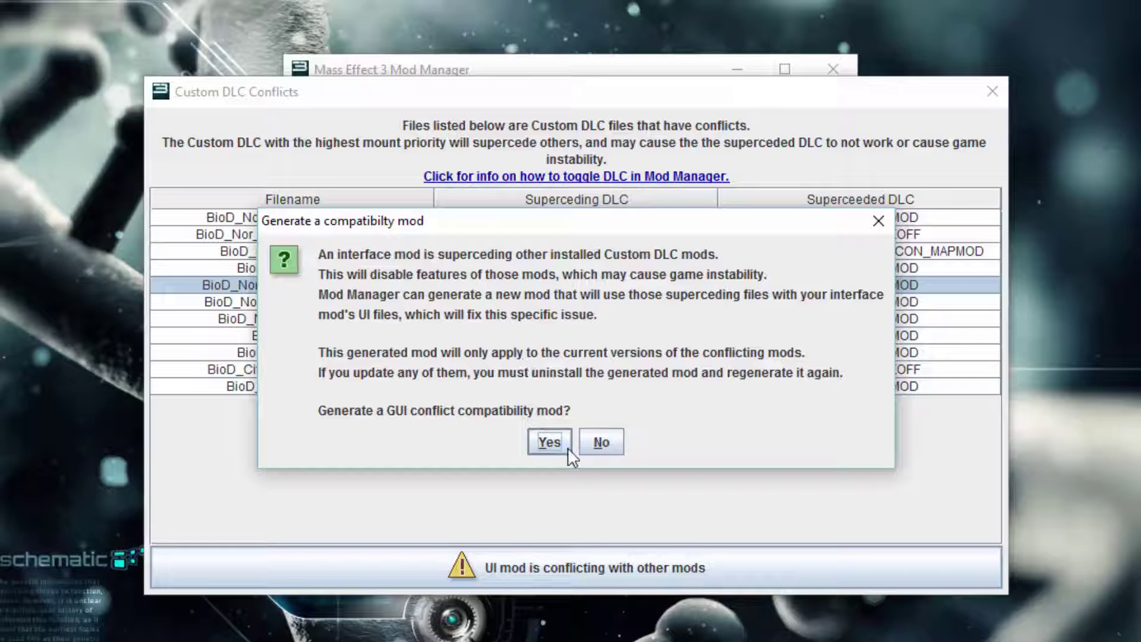
click(547, 443)
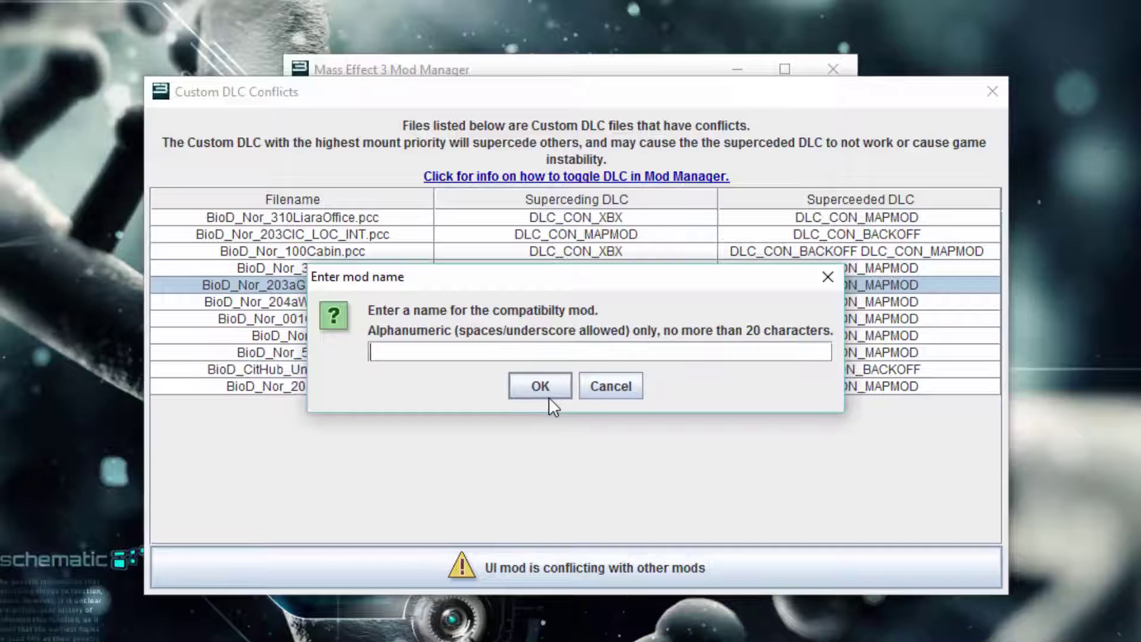
text(BOMMSP GUI Compa)
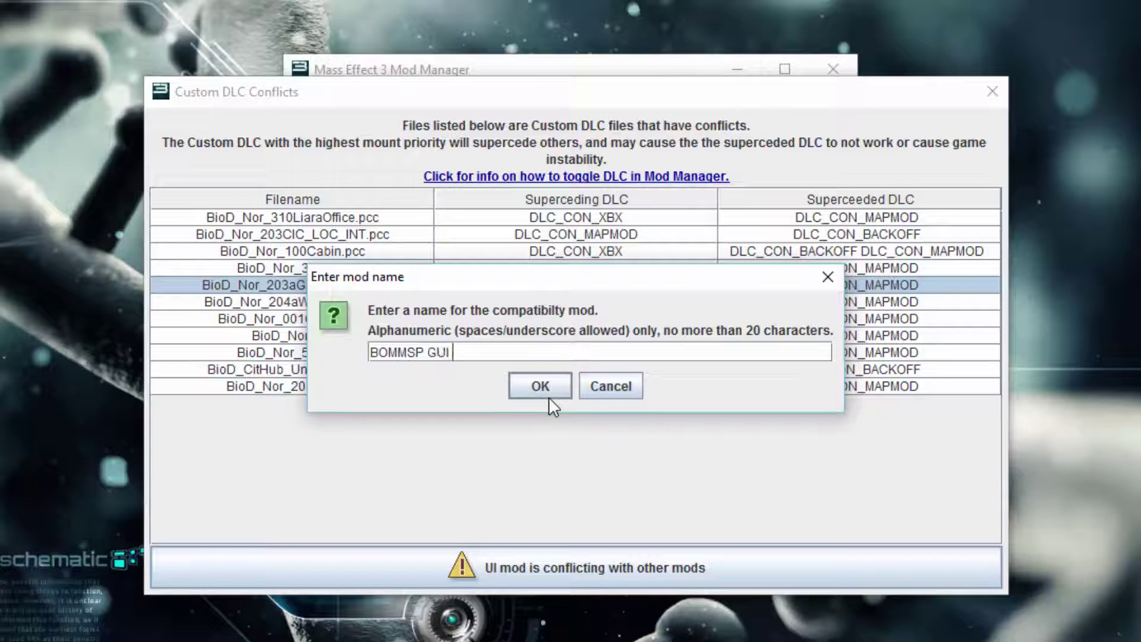
text(t)
click(548, 397)
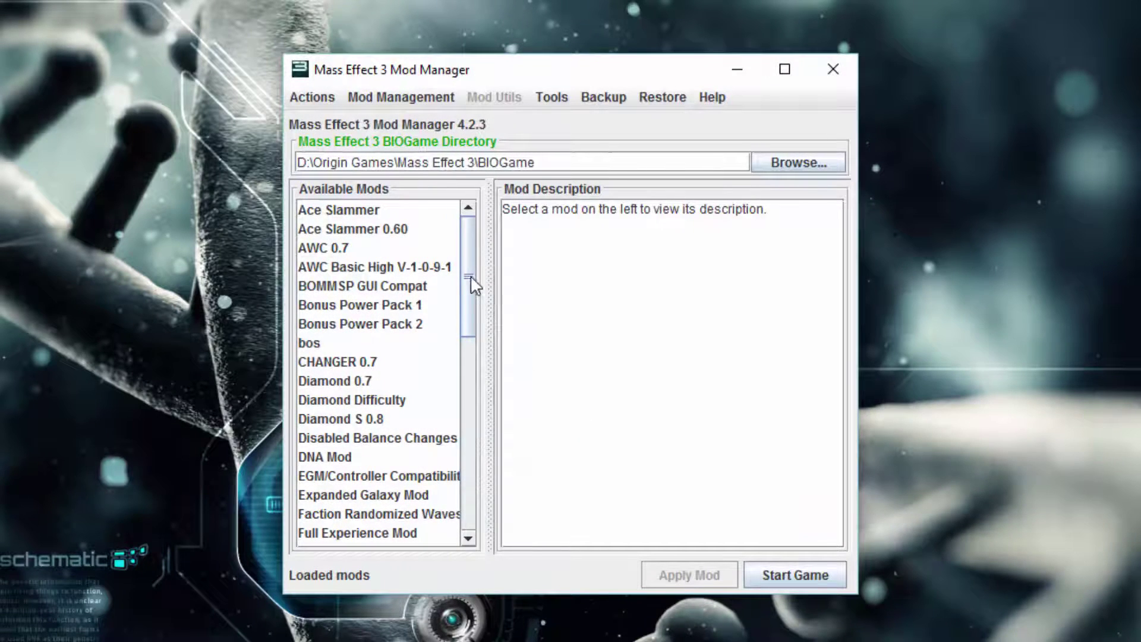
- Apply the BOMMSP GUI Compat mod to the game
click(323, 293)
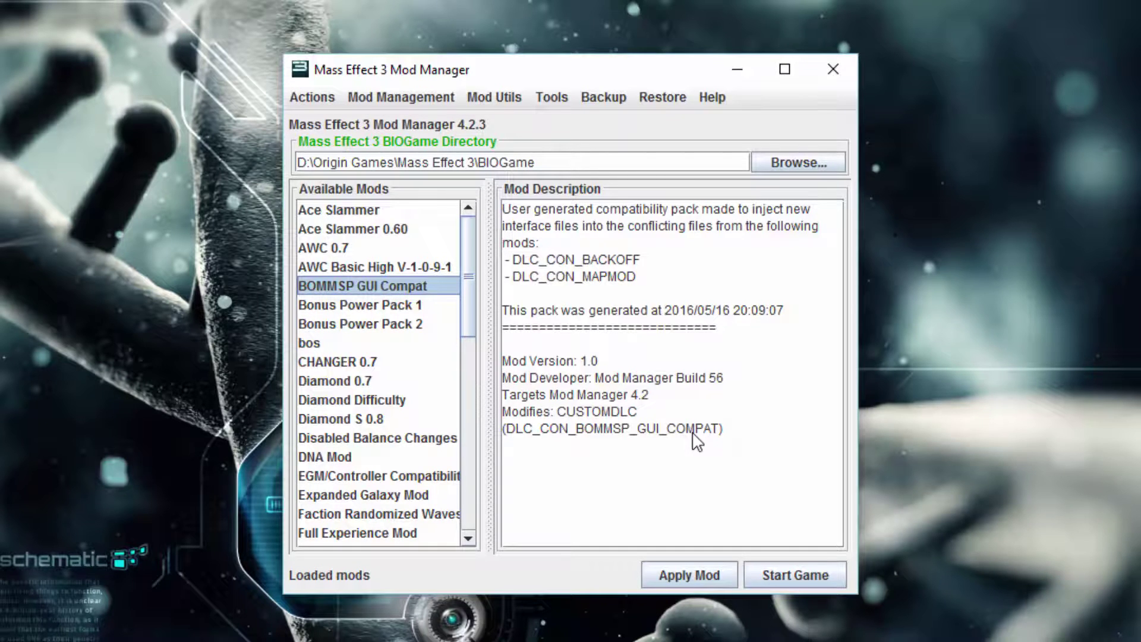
click(683, 573)
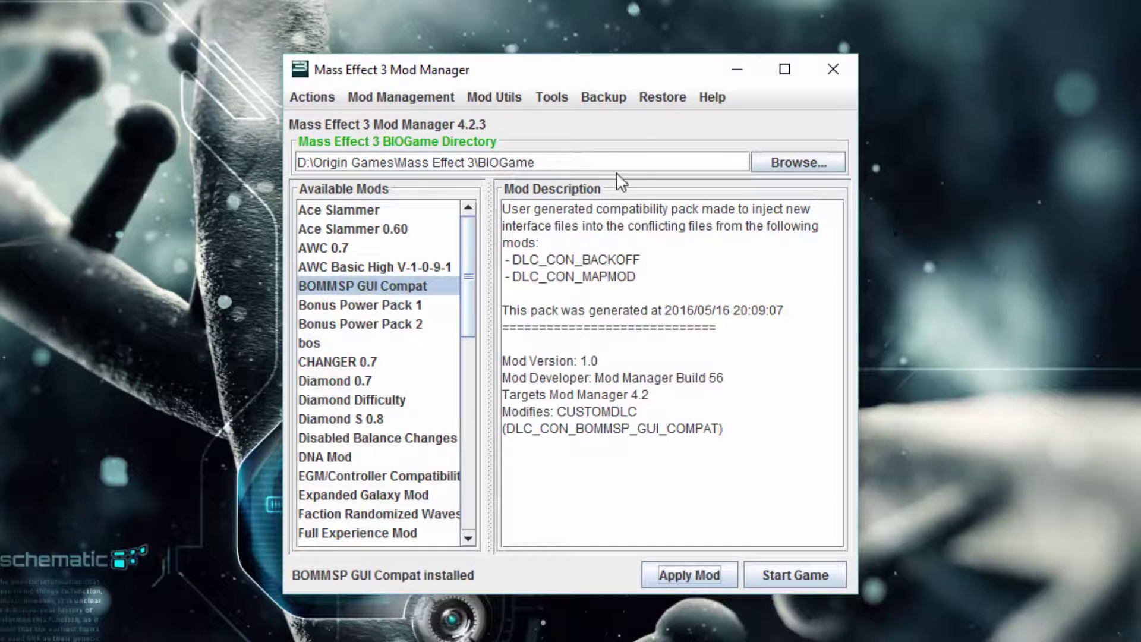
- Check the compatibility mod's folder and mount priority against the other installed custom DLCs in the Custom DLC Manager, closing it when done
click(660, 98)
click(675, 145)
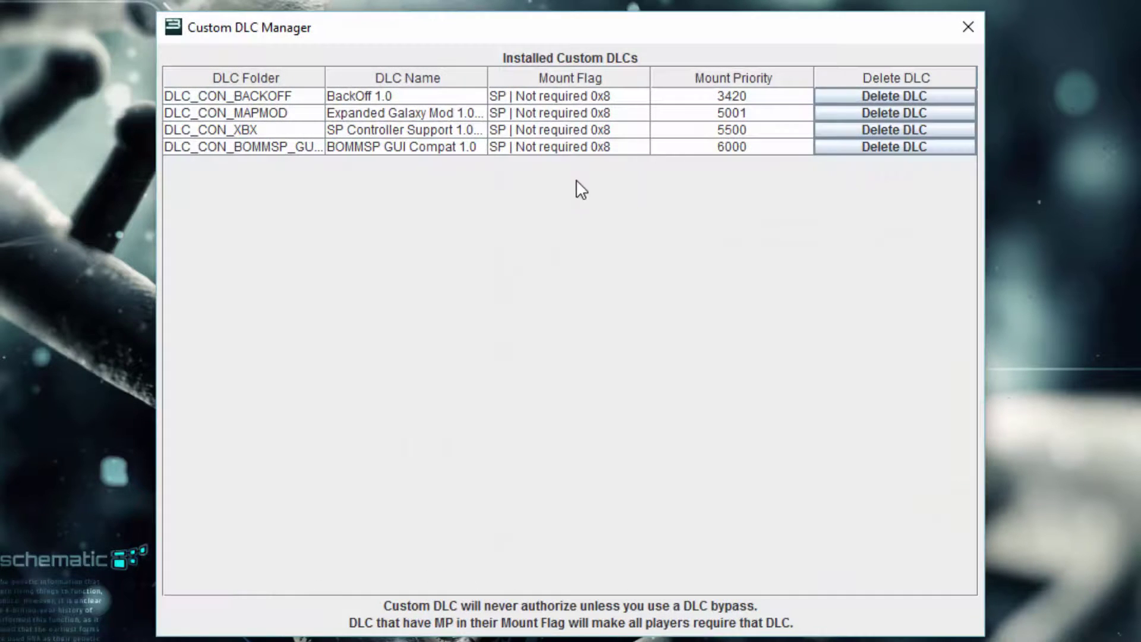
drag(325, 79, 407, 80)
click(294, 150)
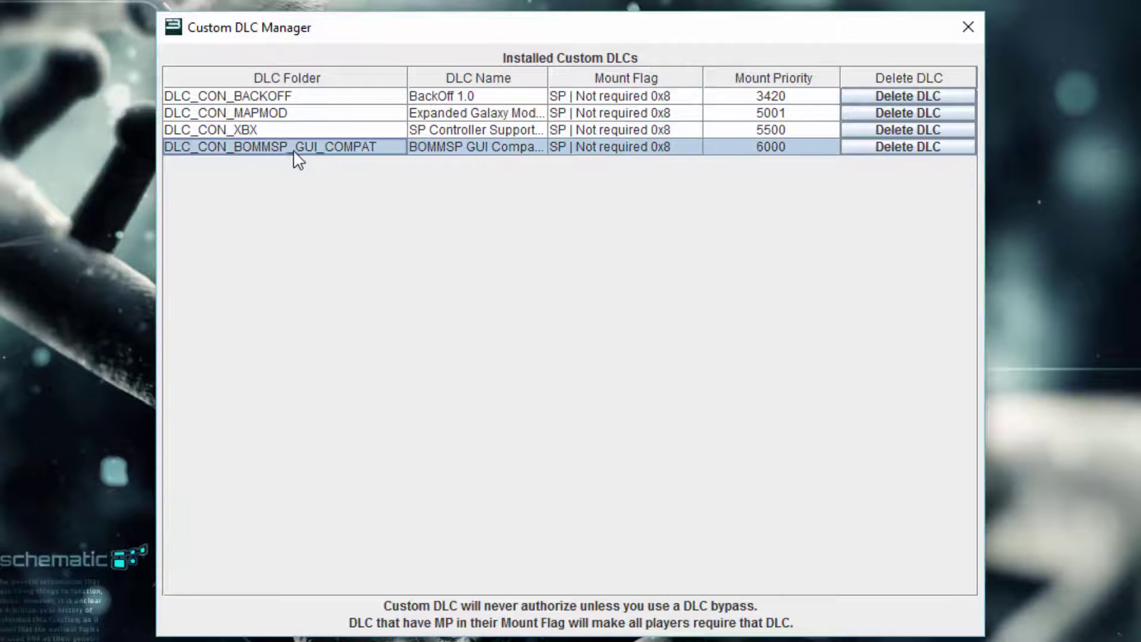
click(233, 129)
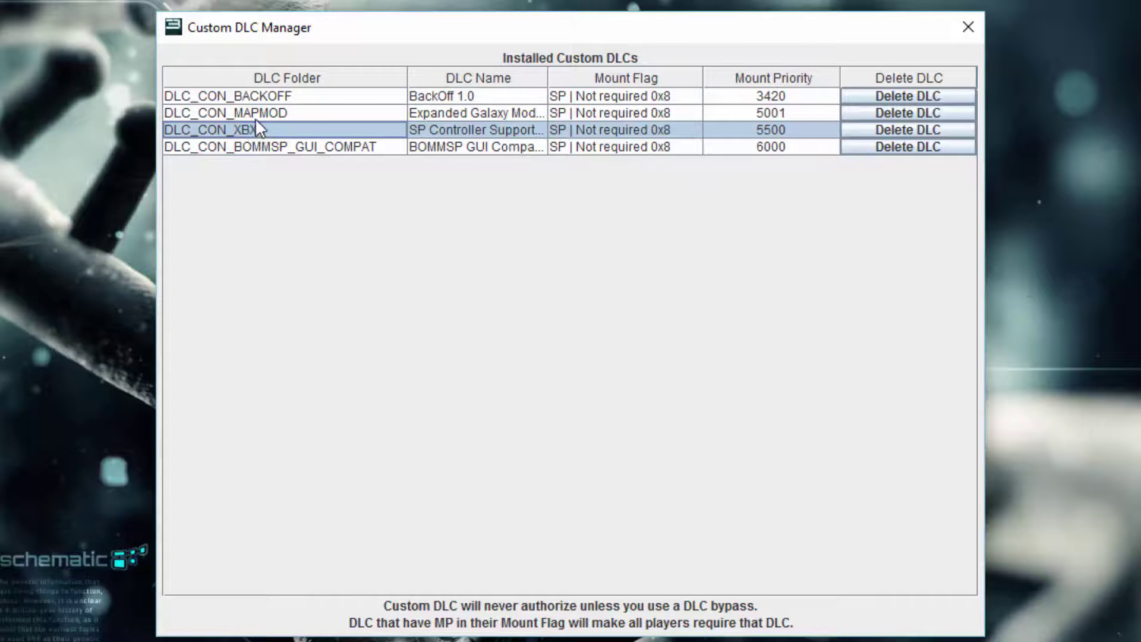
click(254, 116)
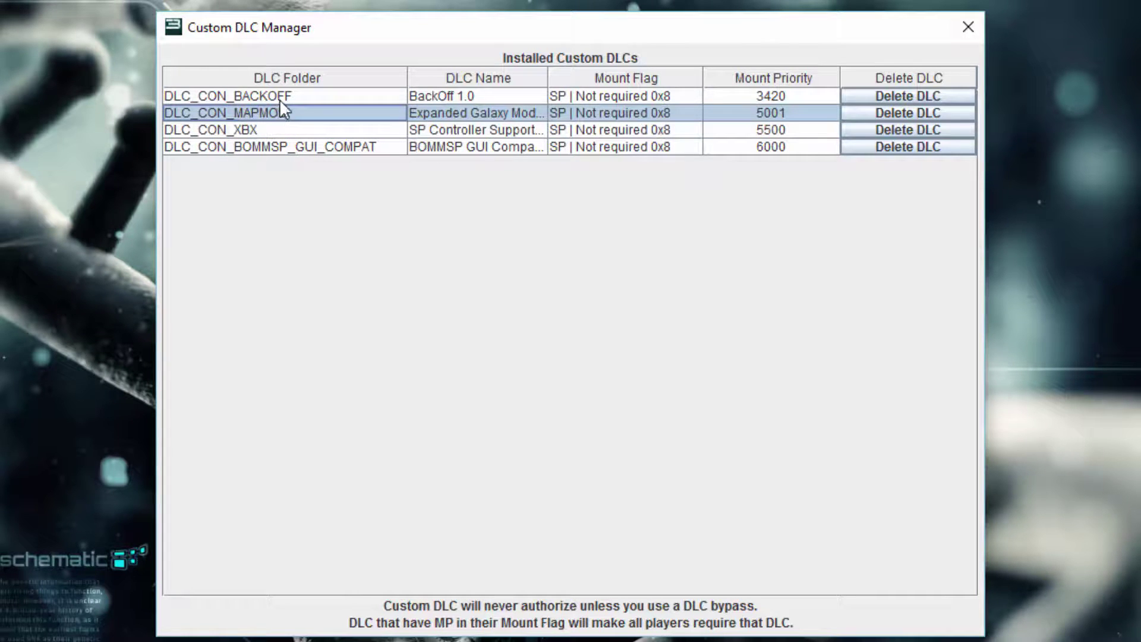
click(279, 99)
click(280, 146)
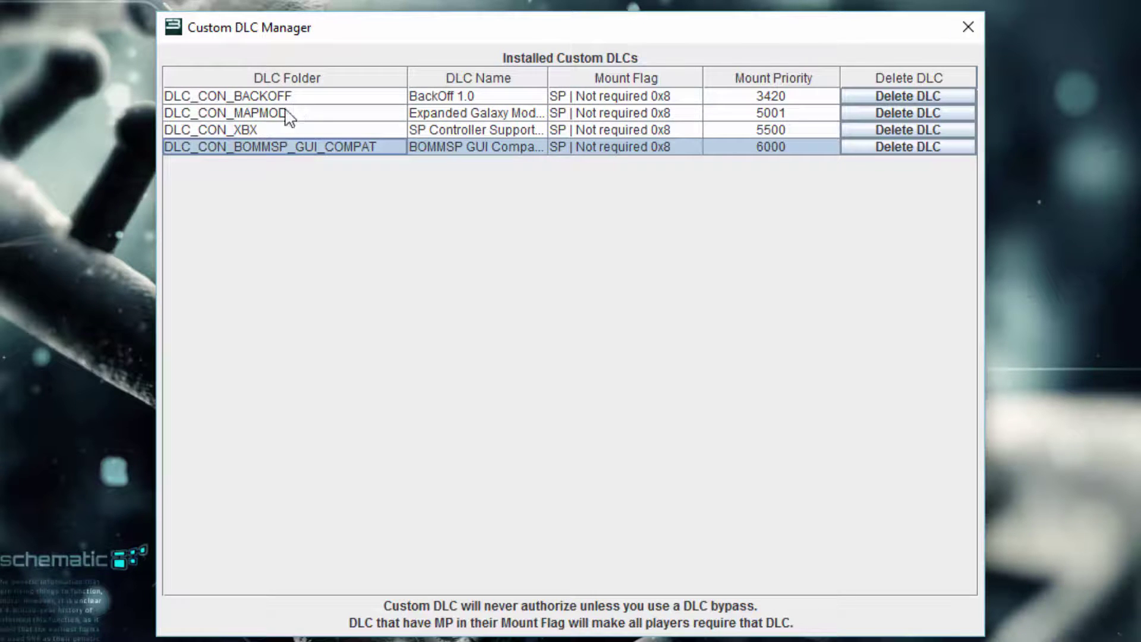
click(249, 131)
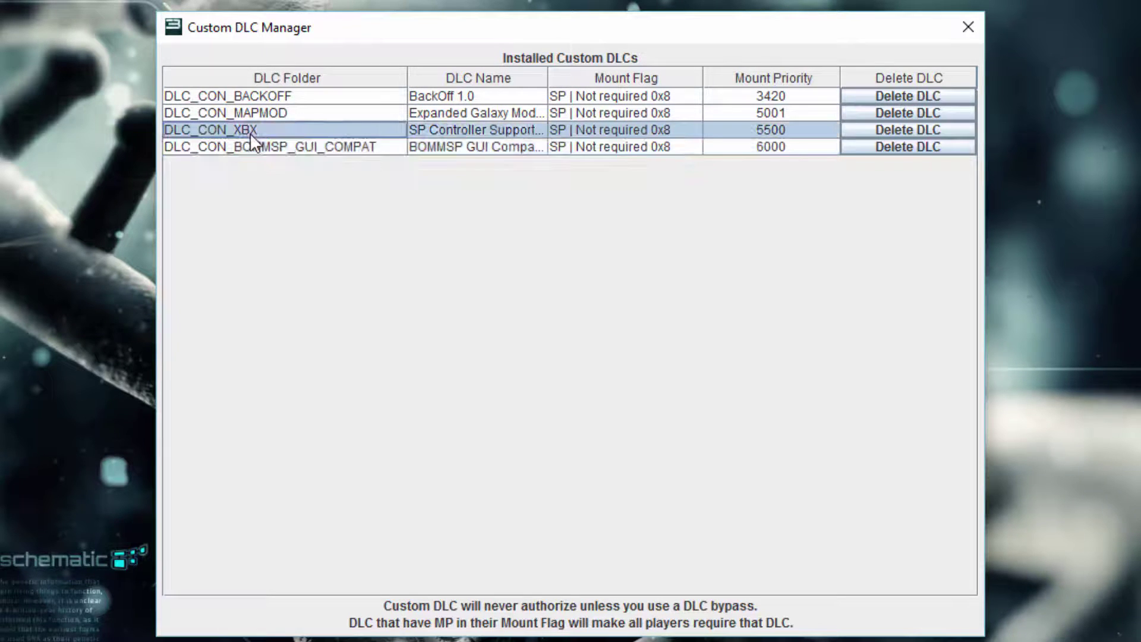
click(265, 144)
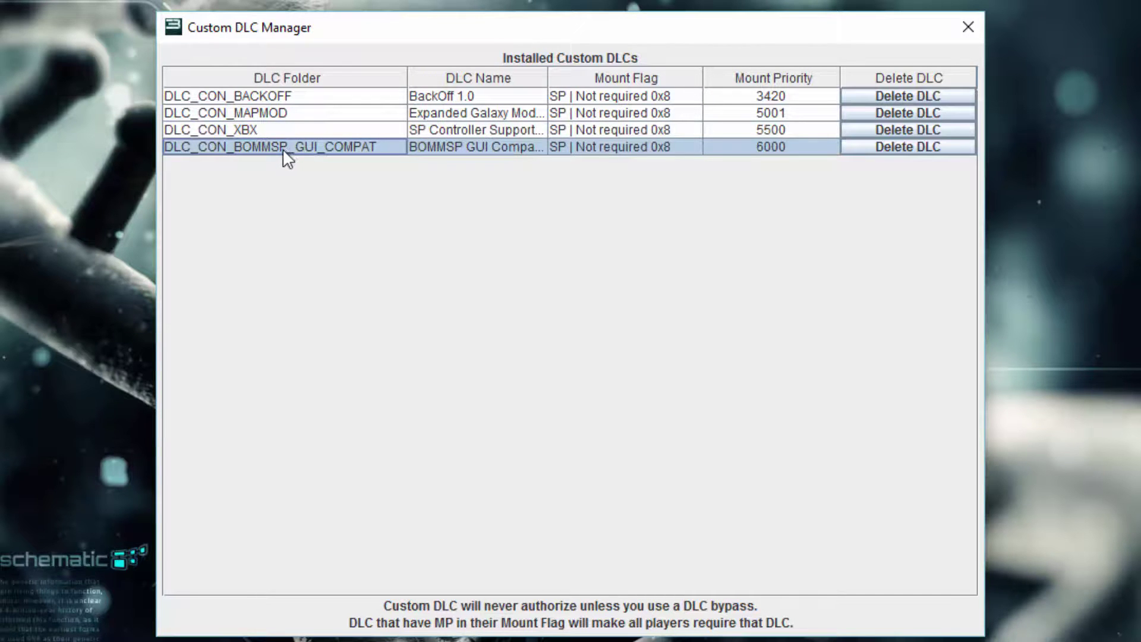
click(963, 30)
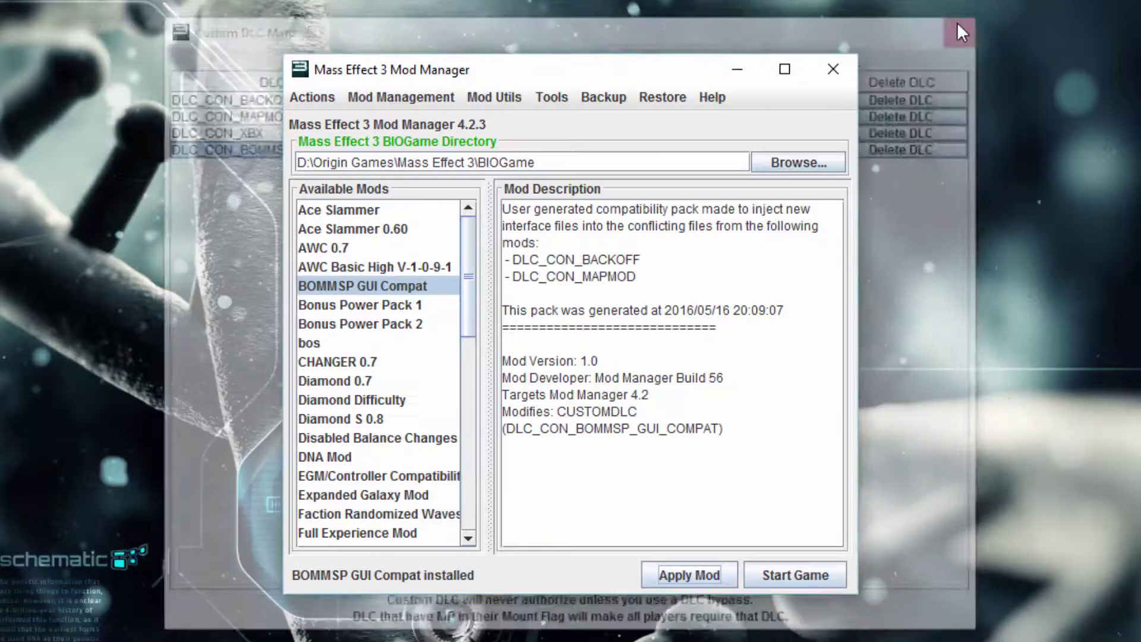